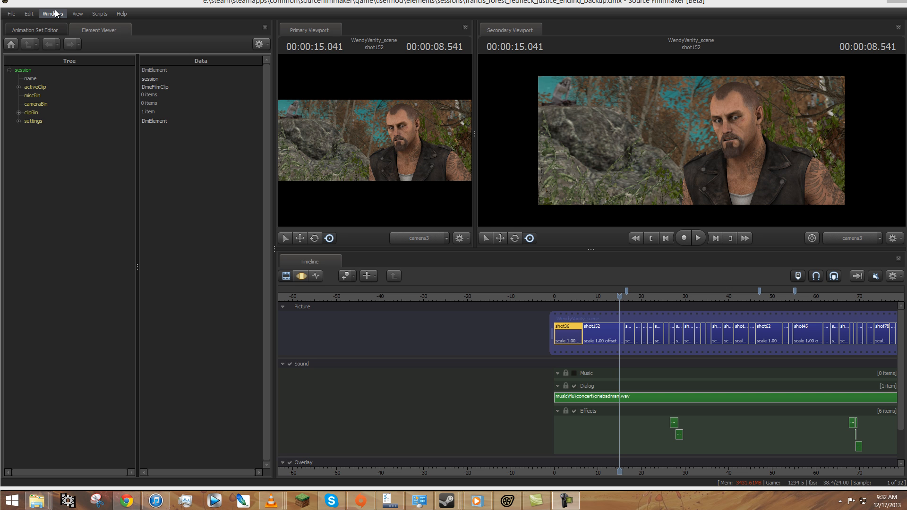
double_click(91, 4)
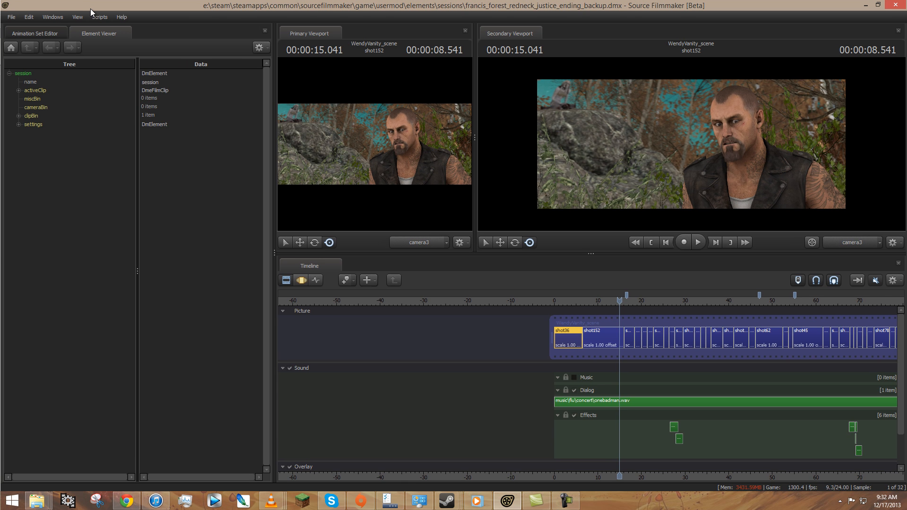
double_click(92, 8)
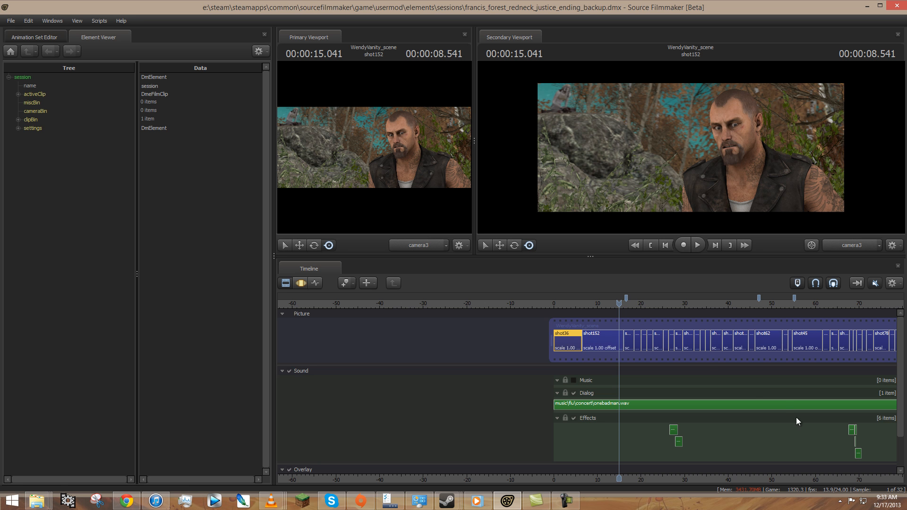
middle_click_drag(787, 478, 473, 451)
scroll(553, 407, "down", 4)
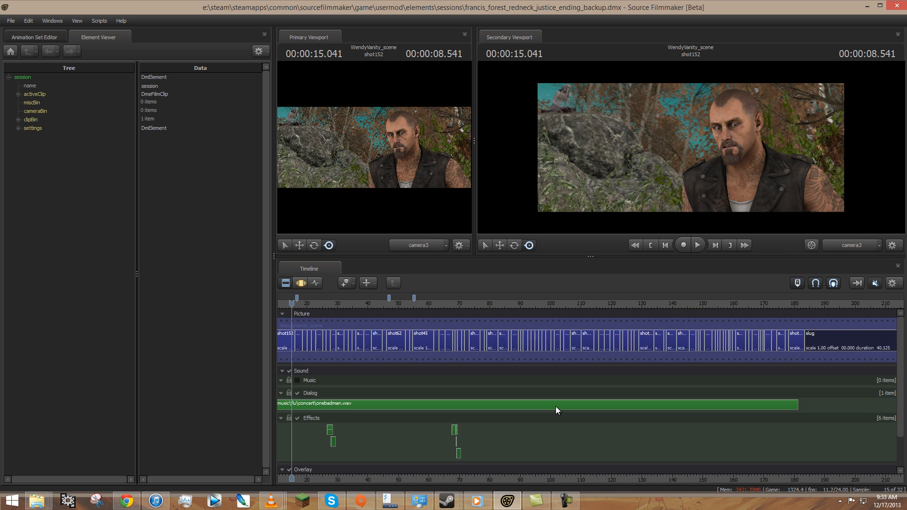
scroll(530, 382, "up", 2)
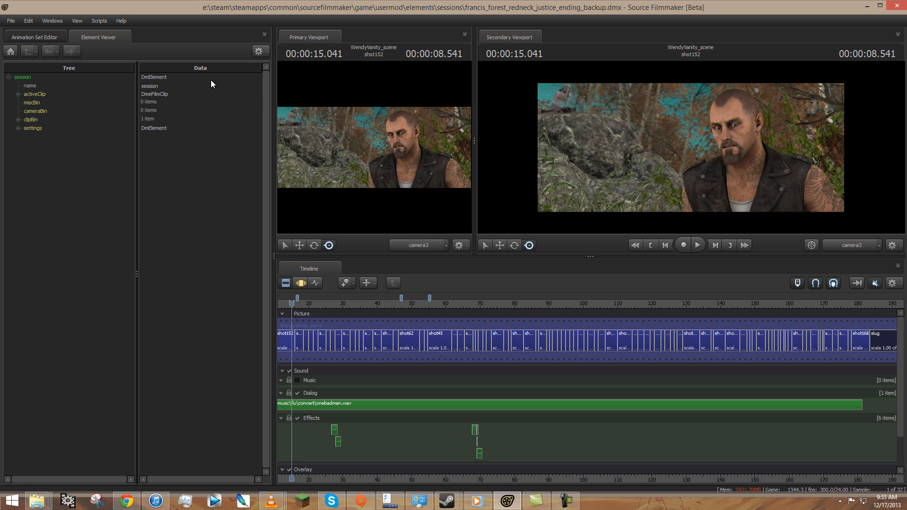
Open the Particle Editor Tool.
left_click(62, 18)
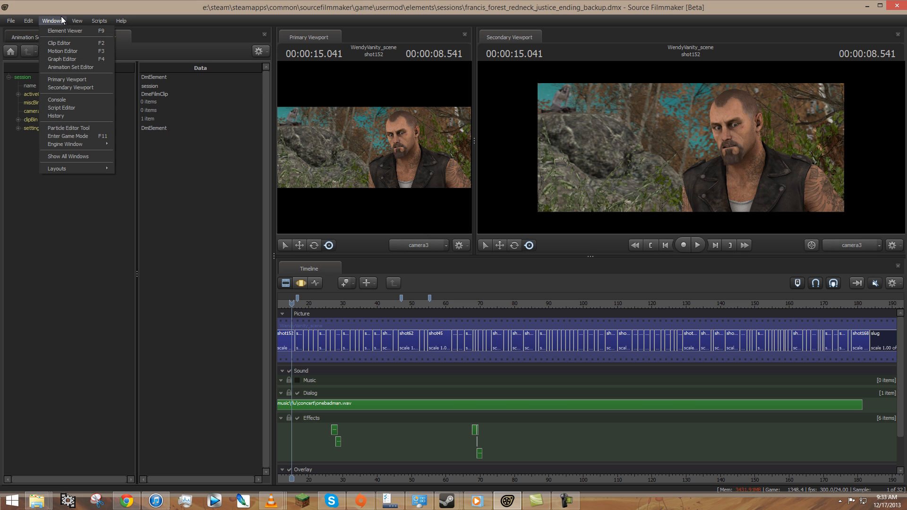
left_click(82, 129)
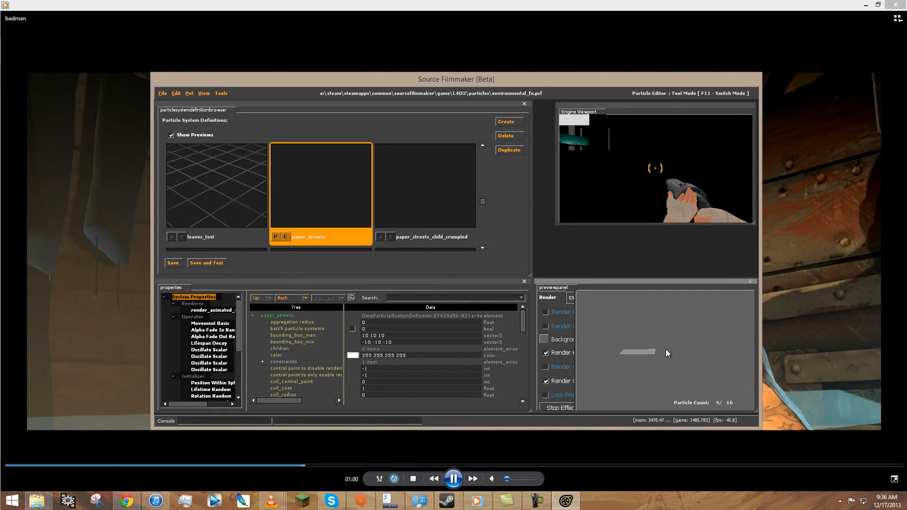
Examine the paper_streets particle system and its newspaper and receipt child systems in environmental_fx.pcf.
scroll(389, 197, "down", 3)
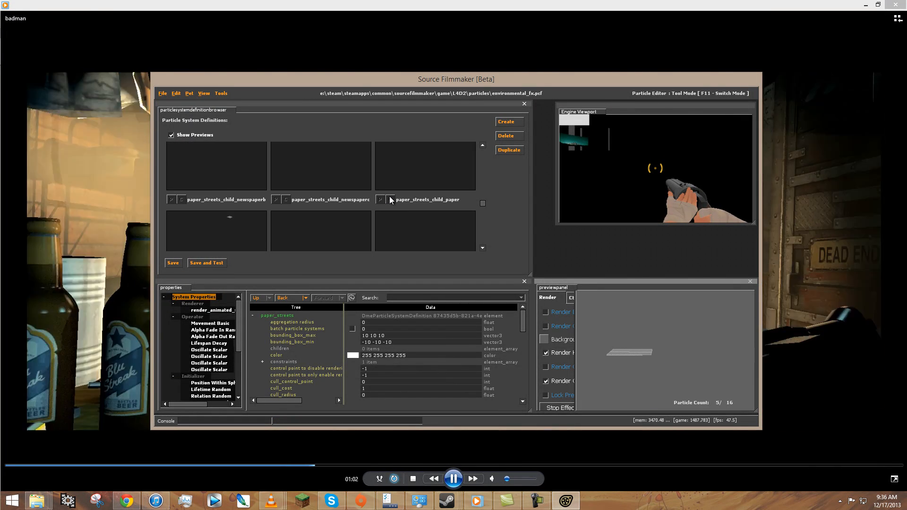
scroll(255, 182, "down", 1)
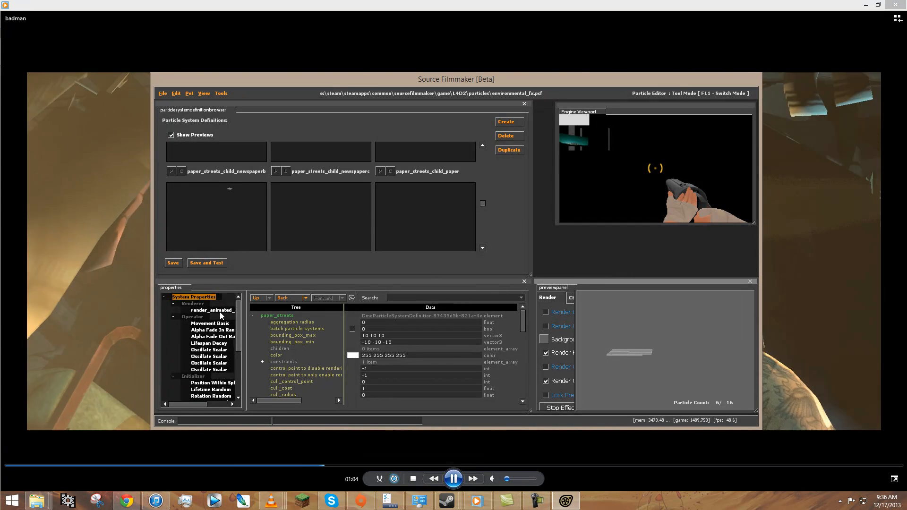
scroll(219, 326, "down", 3)
scroll(223, 174, "up", 1)
left_click(223, 179)
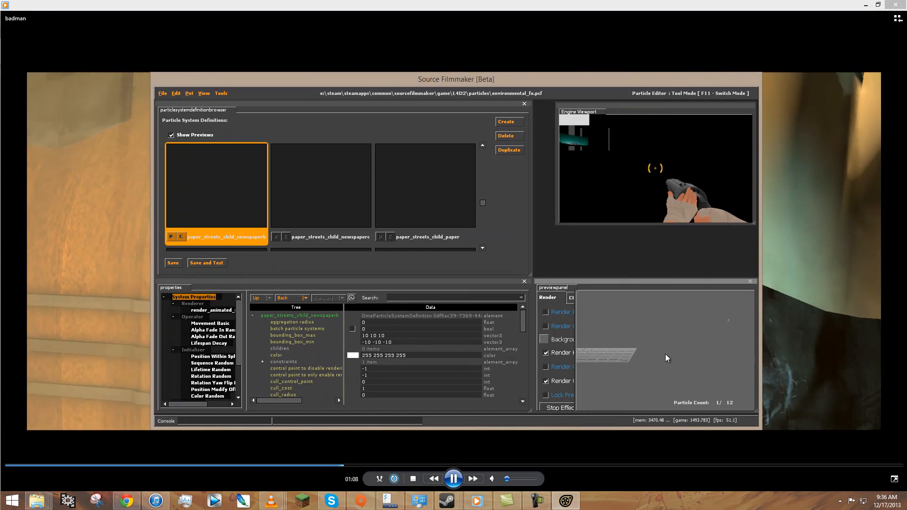
left_click(329, 191)
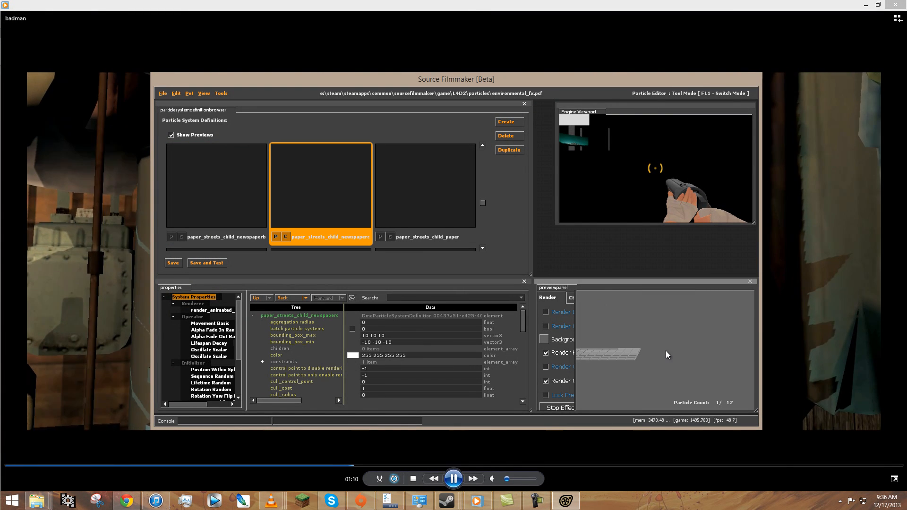
scroll(432, 195, "down", 2)
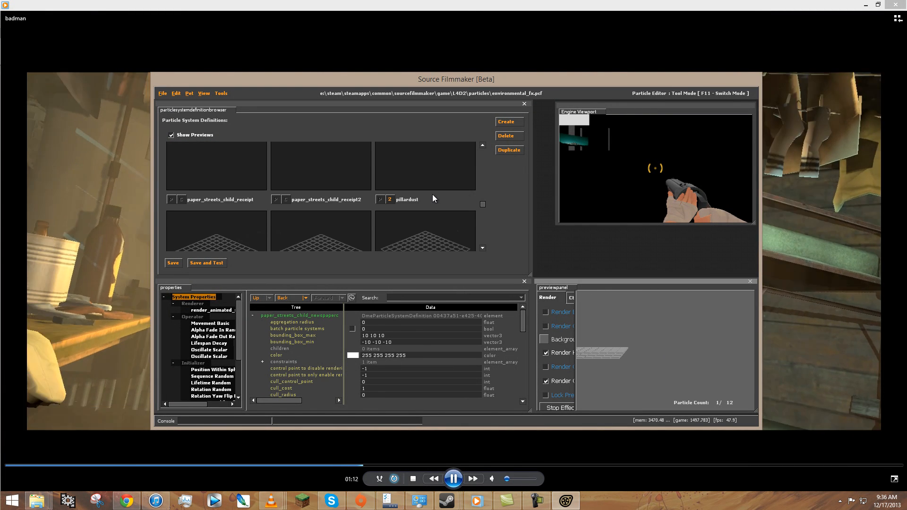
left_click(242, 167)
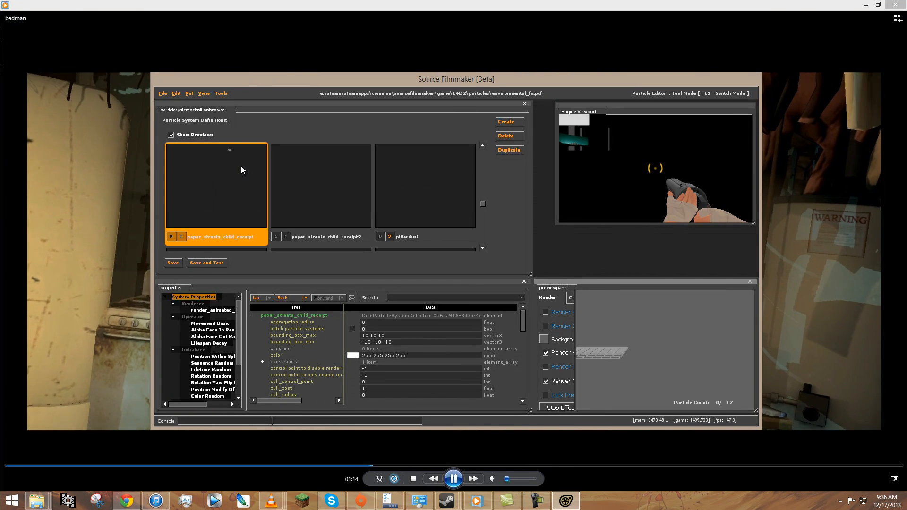
scroll(275, 190, "down", 1)
scroll(265, 189, "up", 2)
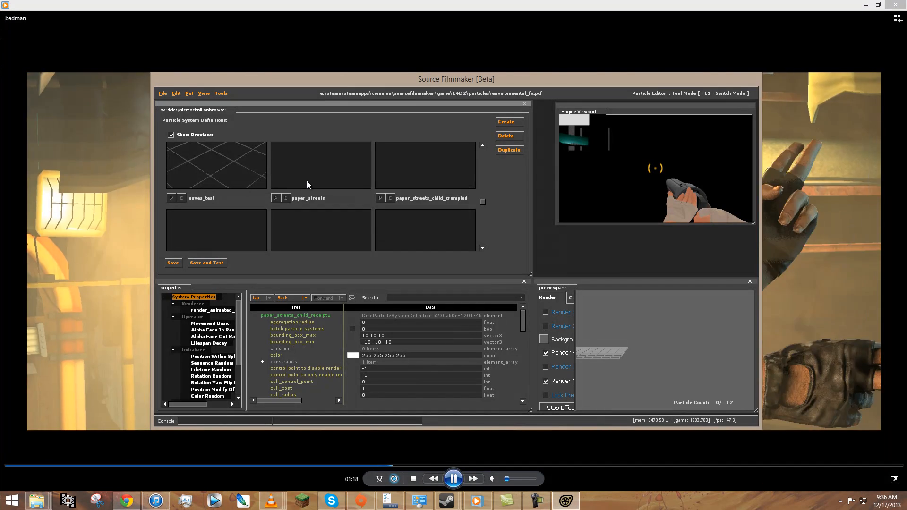
left_click(307, 183)
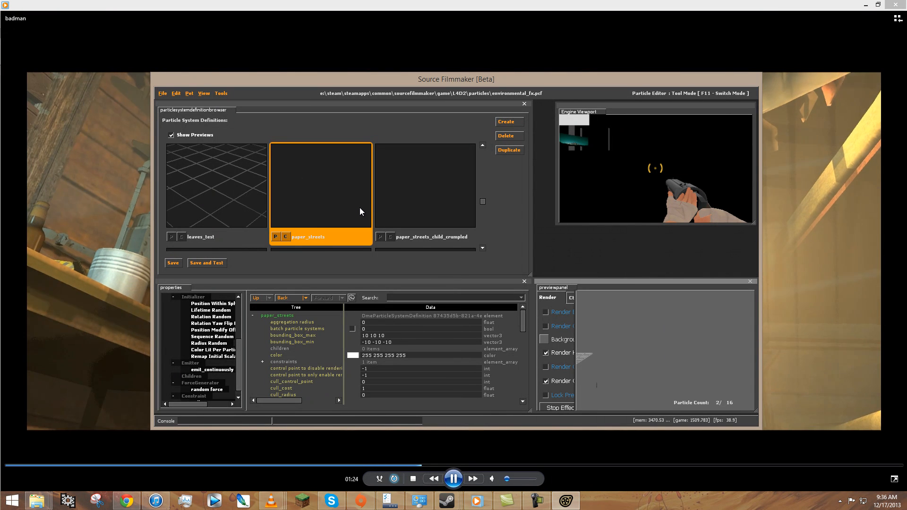
scroll(360, 211, "up", 1)
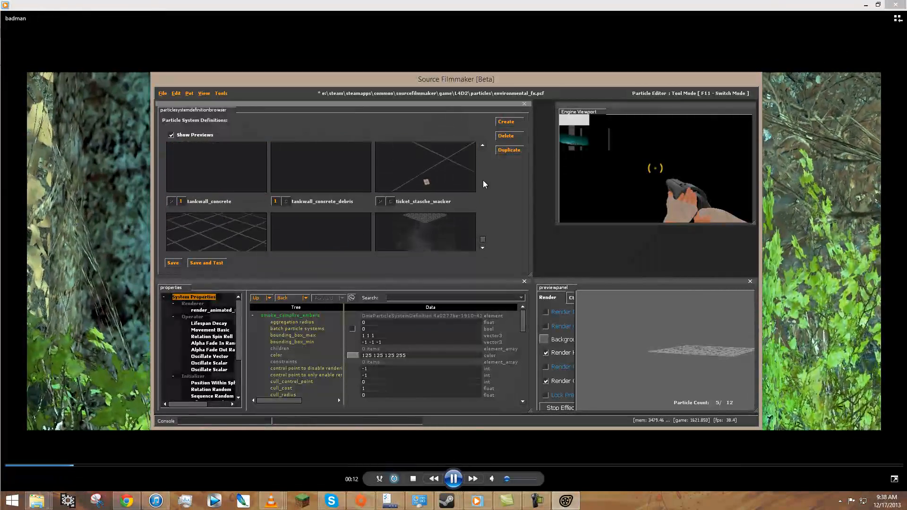
scroll(272, 180, "up", 5)
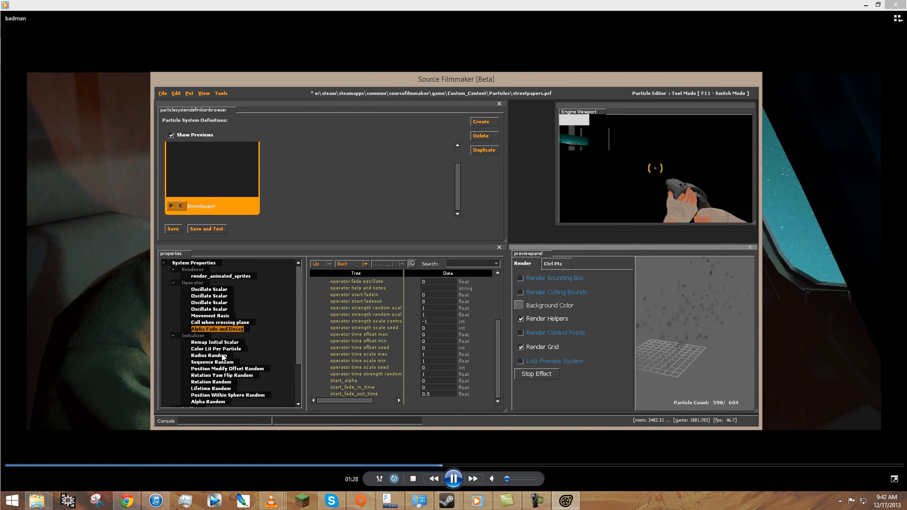
Switch from the particle editor back to the main filmmaking session.
left_click(211, 335)
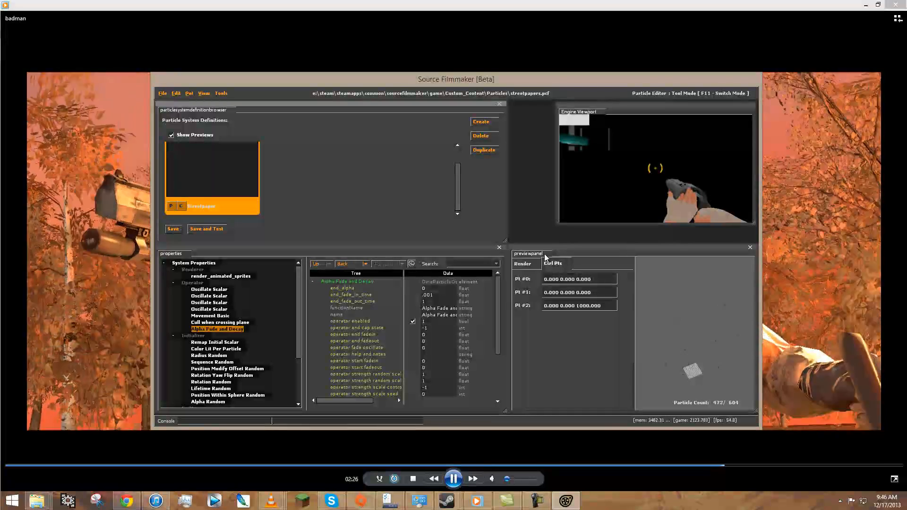
left_click(228, 91)
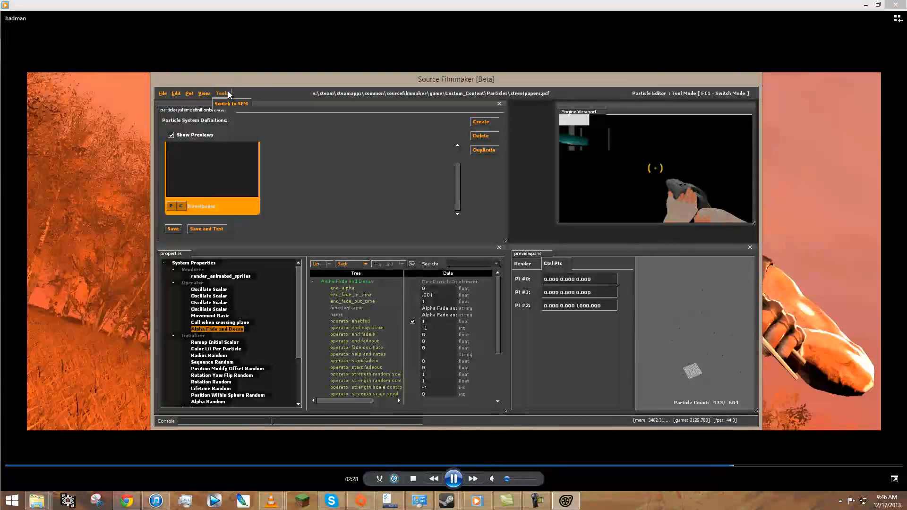
left_click(230, 100)
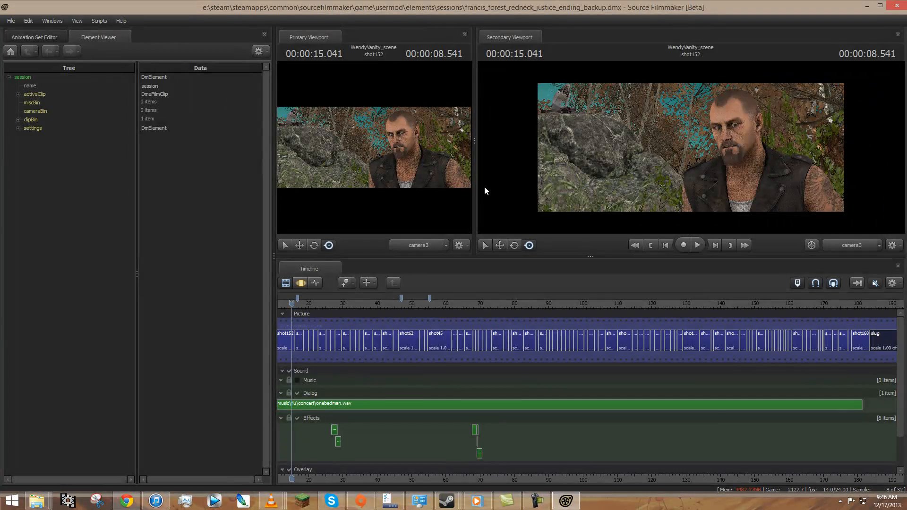
Move the playhead to 00:02:59.166 on the timeline and select the shot168 clip.
left_click(803, 301)
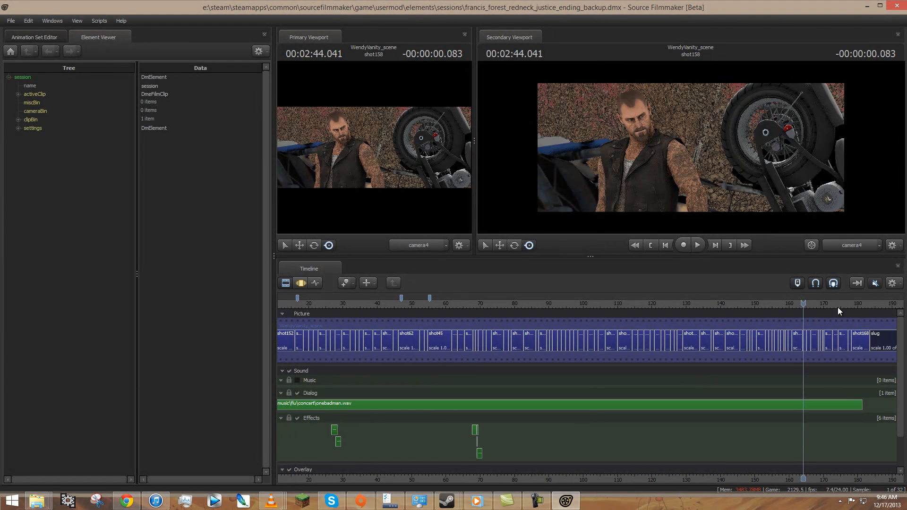
left_click(849, 300)
left_click(855, 299)
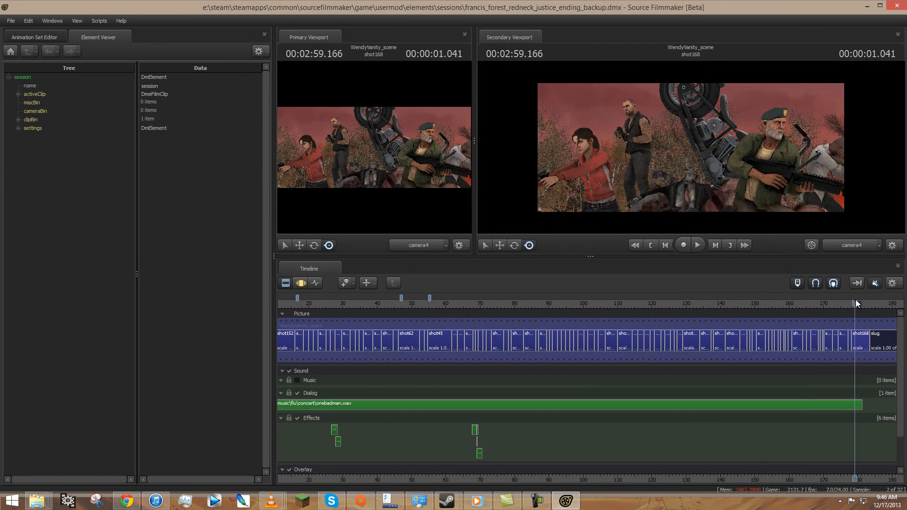
middle_click_drag(829, 465, 603, 457)
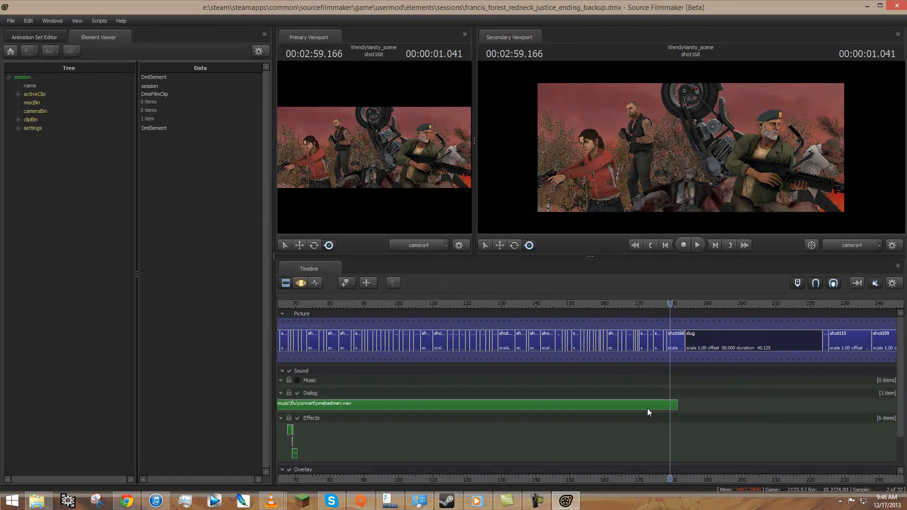
left_click(673, 341)
Try to create an animation set for a new particle system in shot168 from the streetpapers.pcf definition file.
left_click(52, 37)
scroll(86, 269, "down", 12)
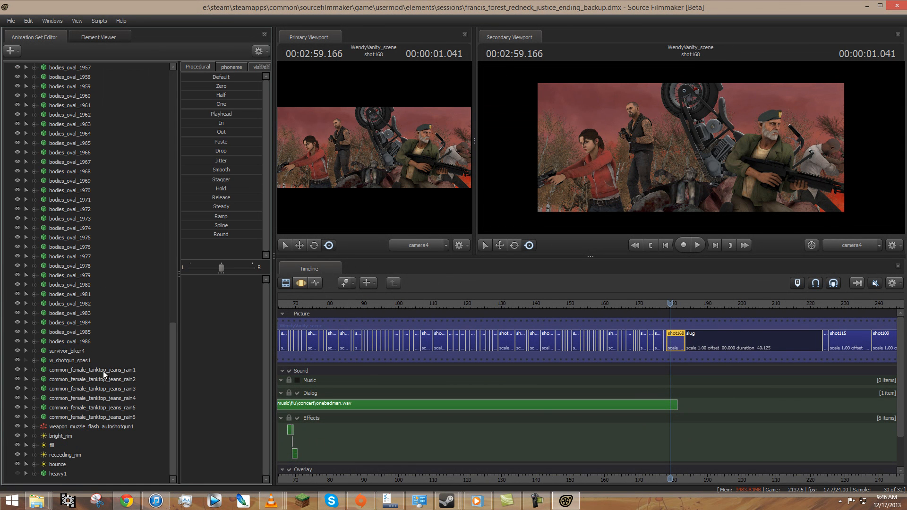
right_click(55, 480)
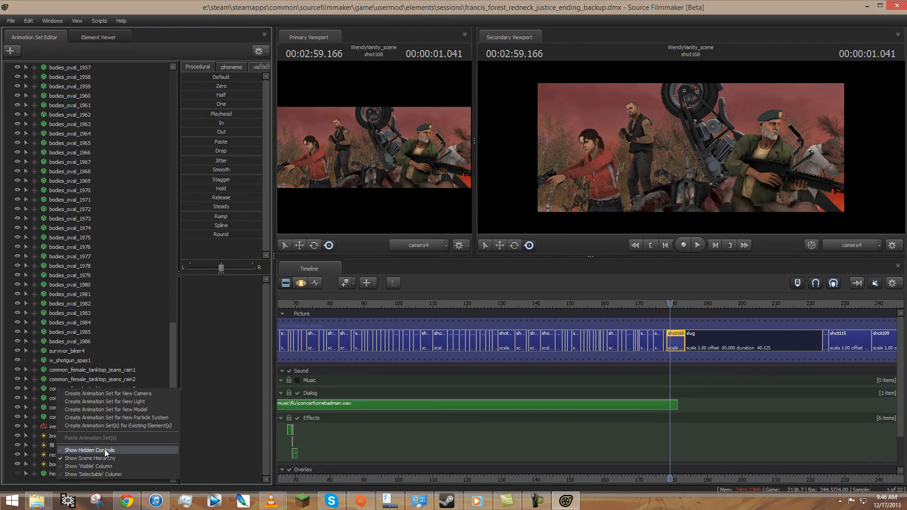
left_click(133, 417)
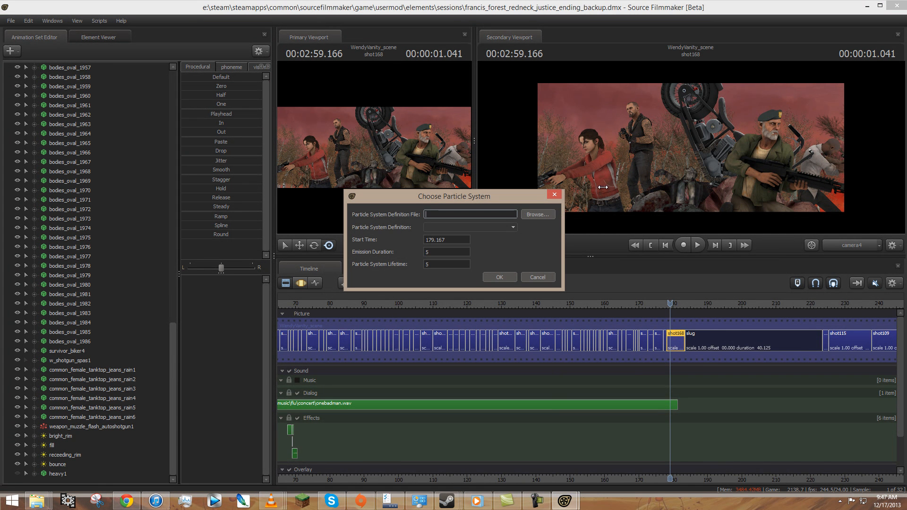
left_click(551, 216)
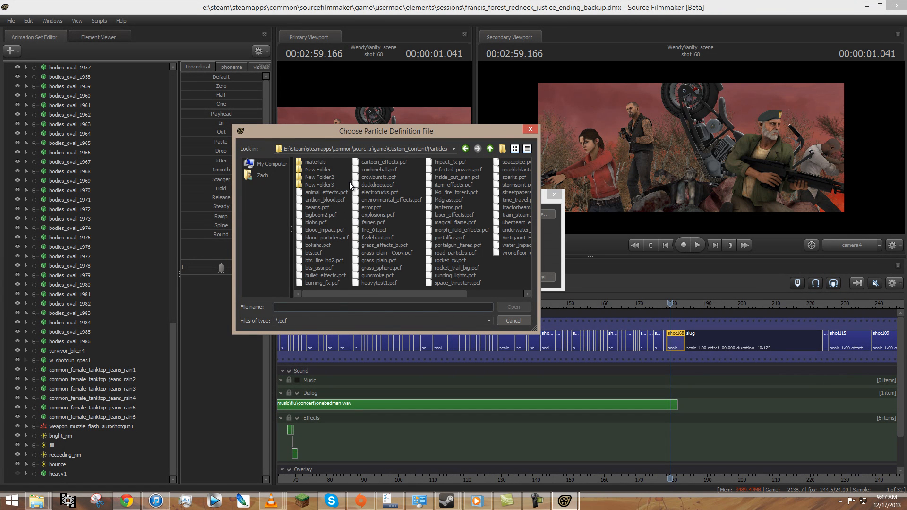
double_click(517, 193)
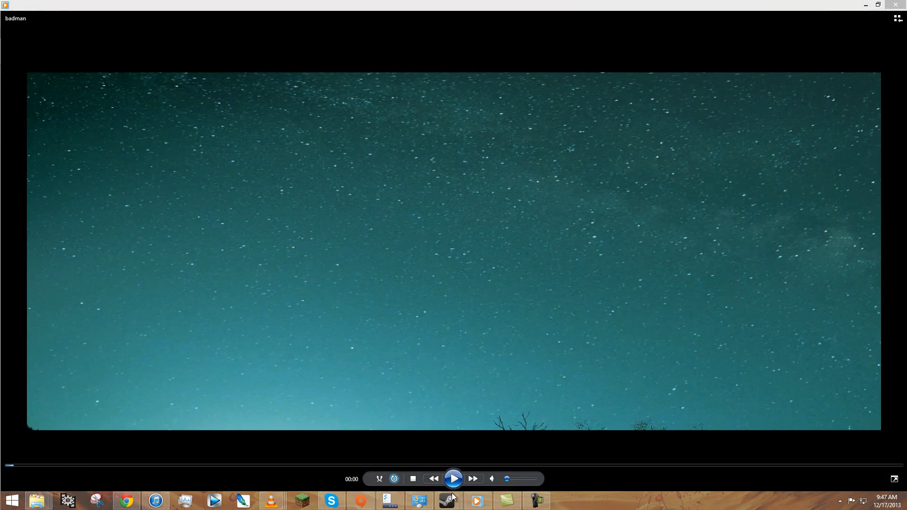
mouse_move(447, 500)
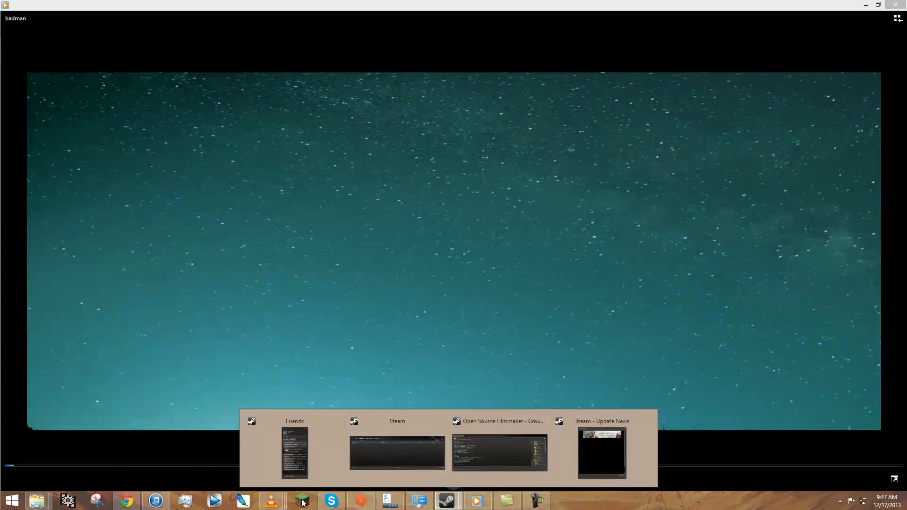
left_click(538, 502)
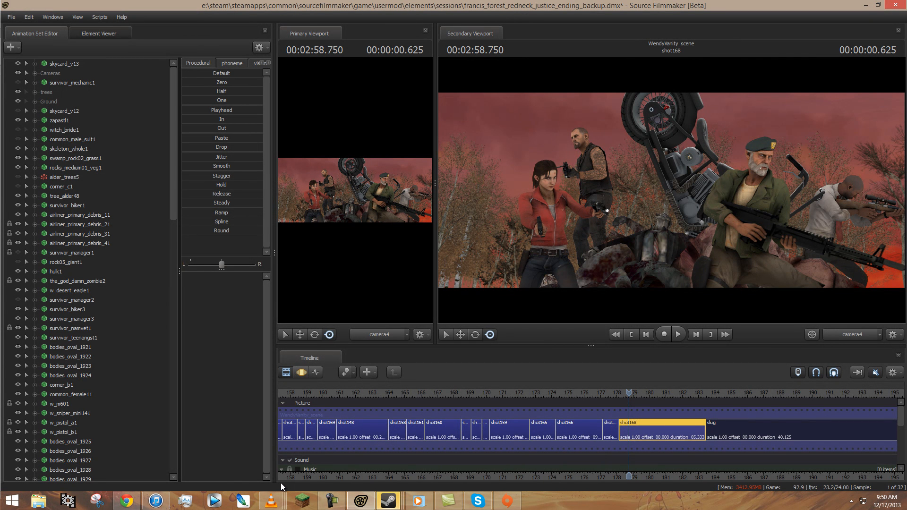
Retry adding a new particle system animation set to shot168, loading streetpapers.pcf from the Custom_Content Particles folder.
left_click_drag(173, 143, 174, 397)
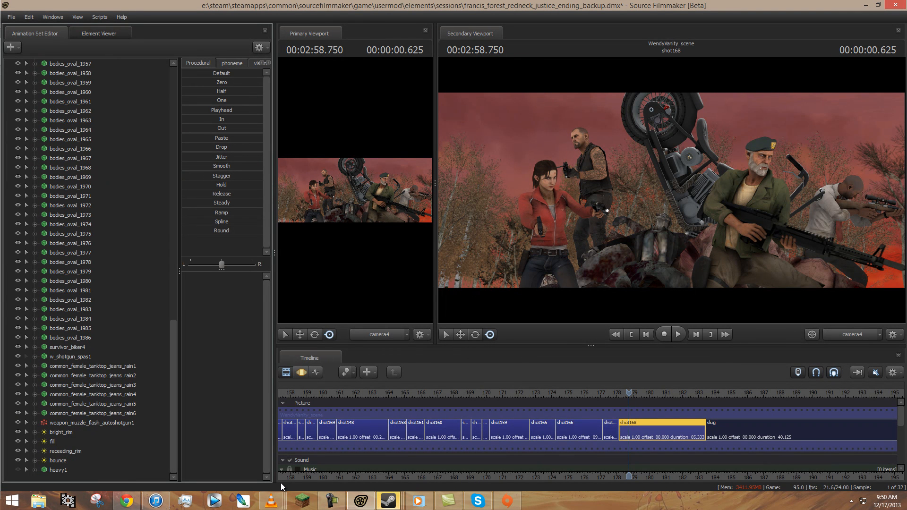
right_click(88, 386)
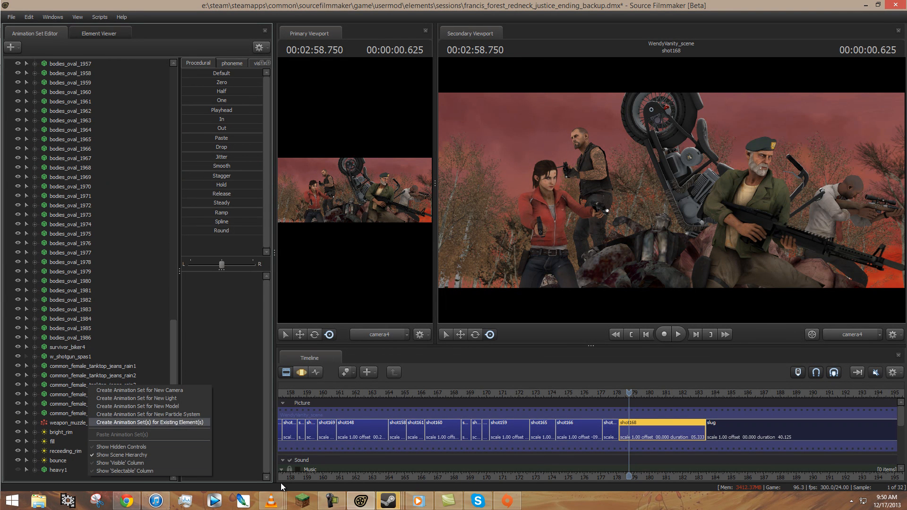
left_click(148, 414)
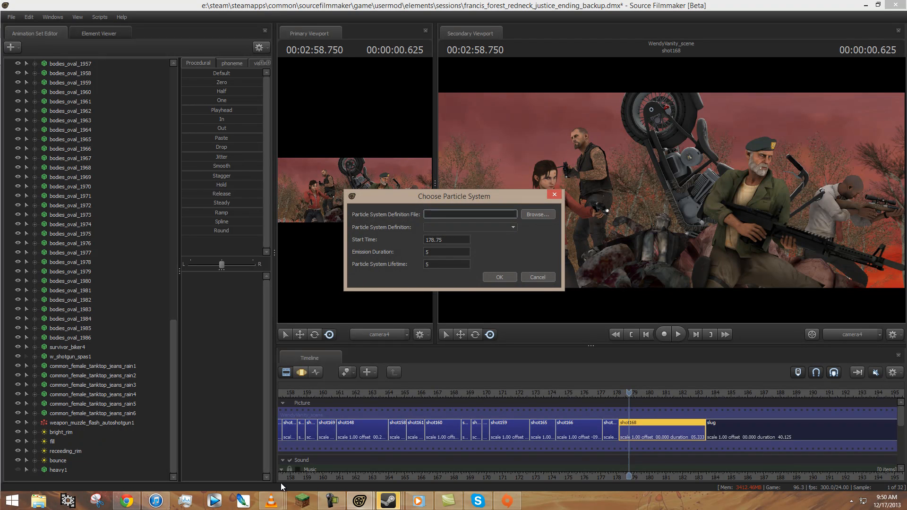
left_click(538, 214)
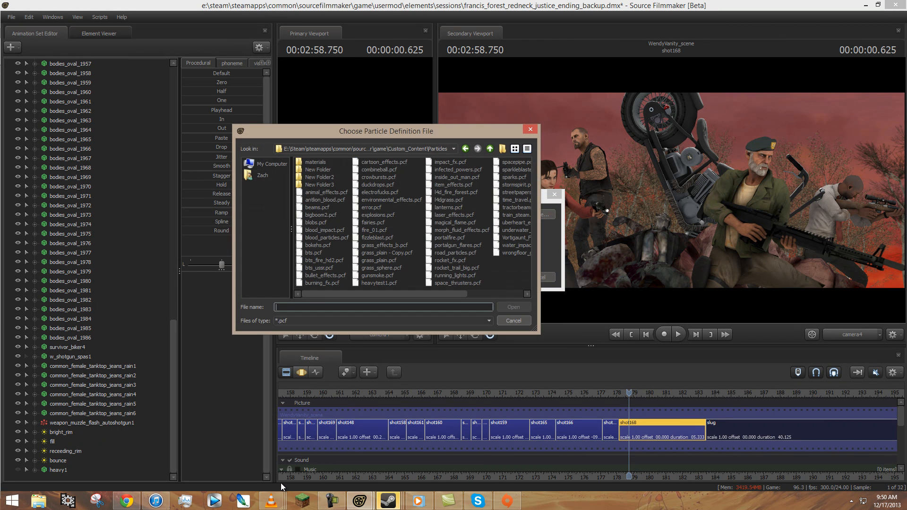
double_click(516, 192)
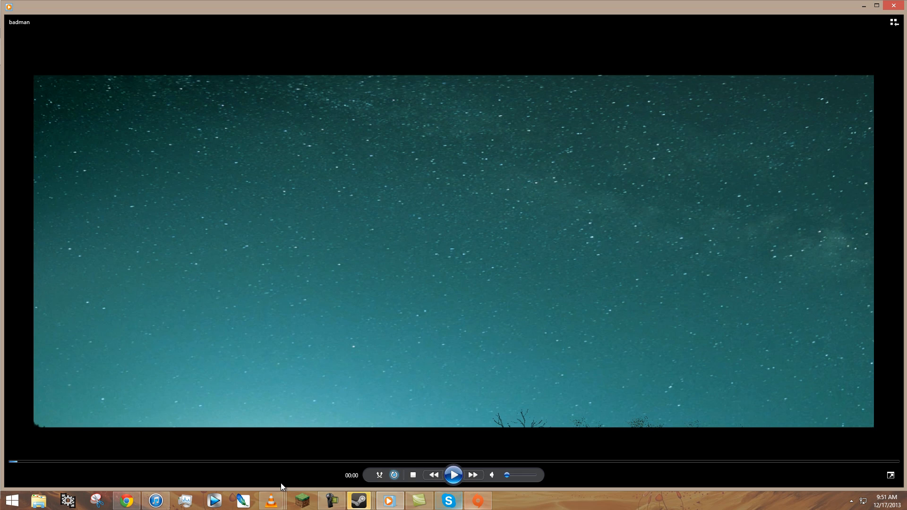
left_click(333, 502)
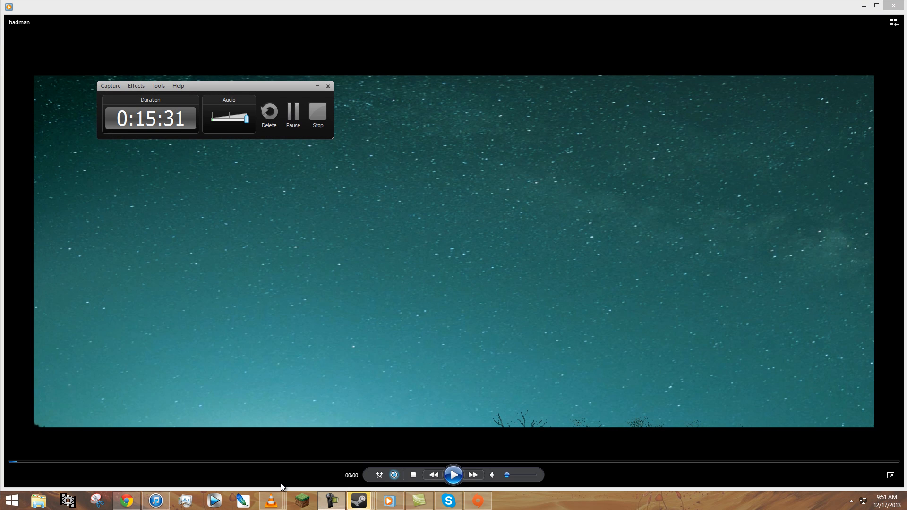
Relaunch Source Filmmaker from the Steam library and load the session francis_forest_redneck_justice_ending_backup.dmx.
left_click(359, 500)
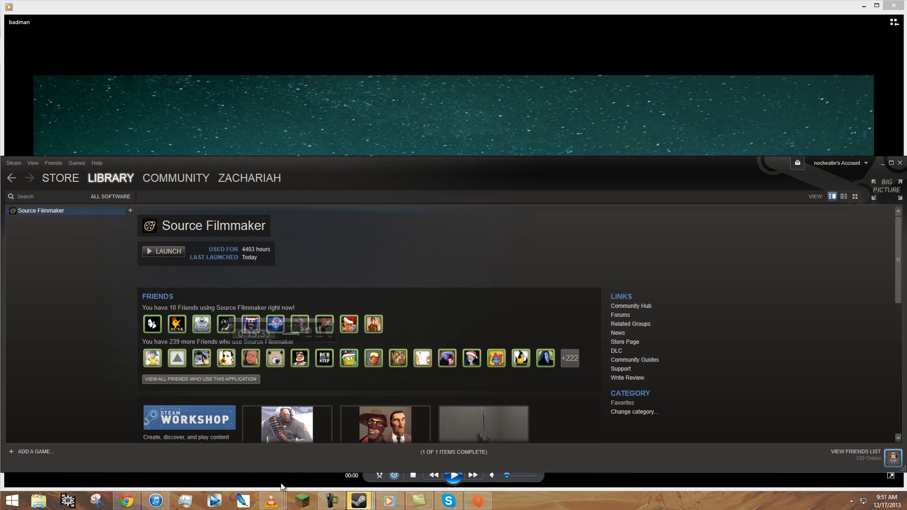
left_click(163, 251)
left_click(468, 277)
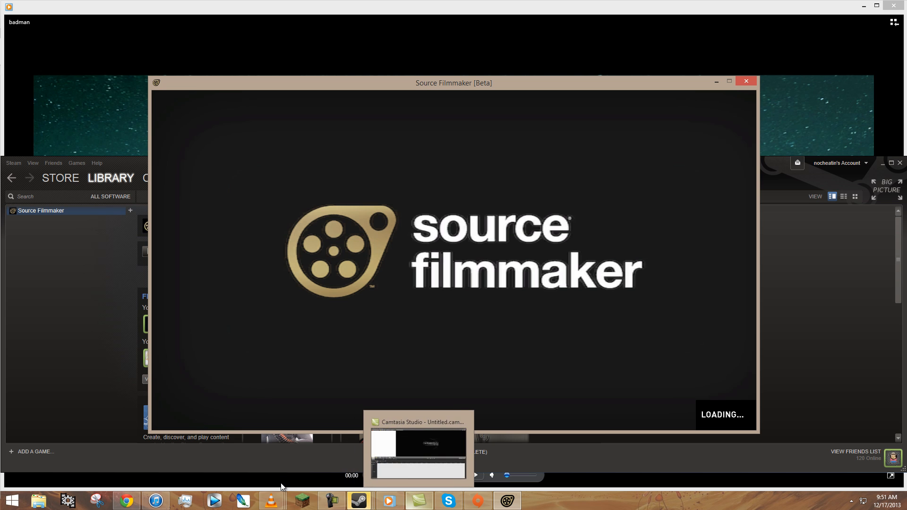
left_click(332, 501)
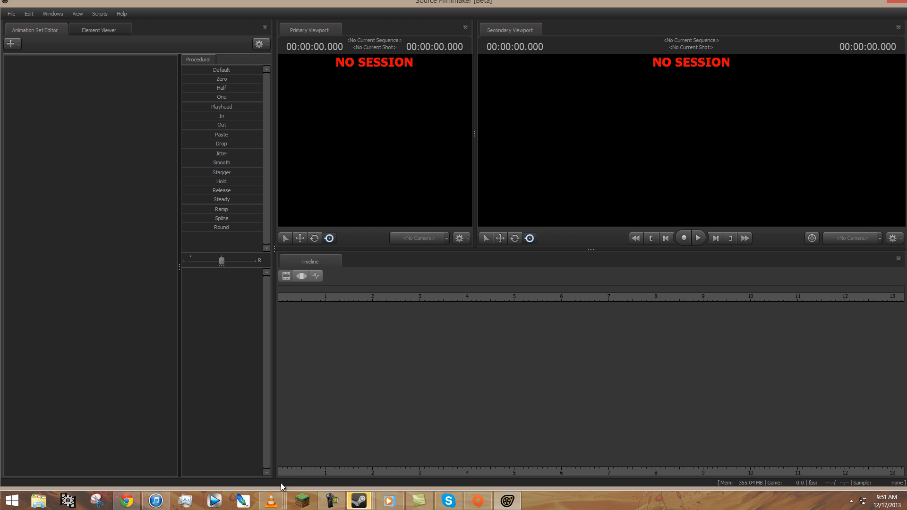
key("Return")
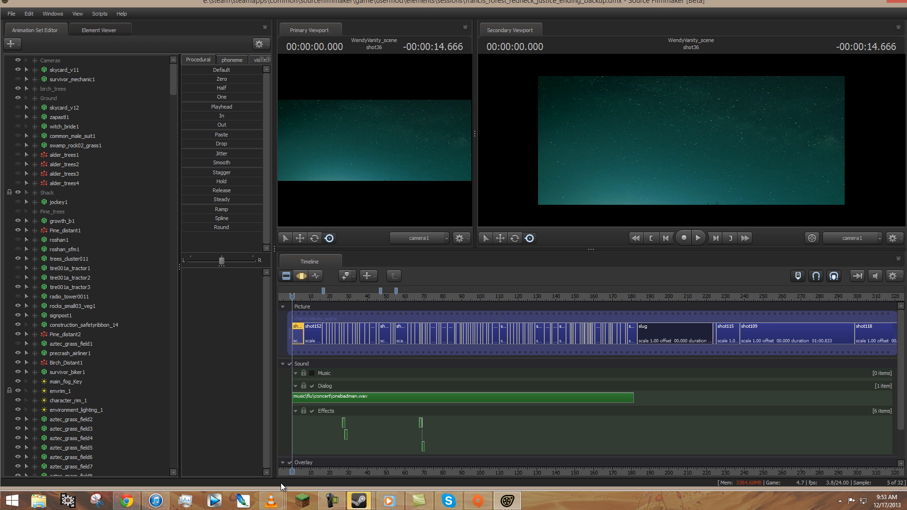
Turn off lighting in the secondary viewport and reopen the Custom_Content streetpapers.pcf file in the Particle Editor.
right_click(582, 149)
left_click(607, 174)
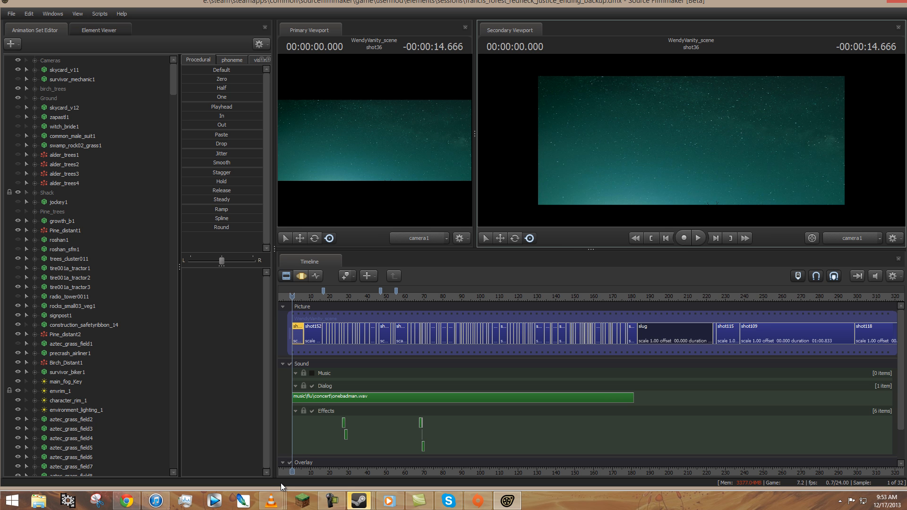
left_click(53, 14)
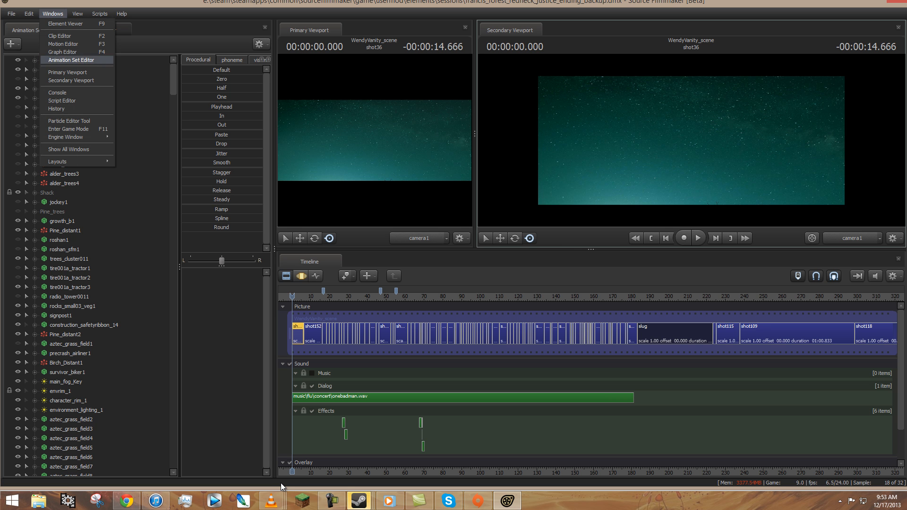
left_click(70, 120)
left_click(160, 88)
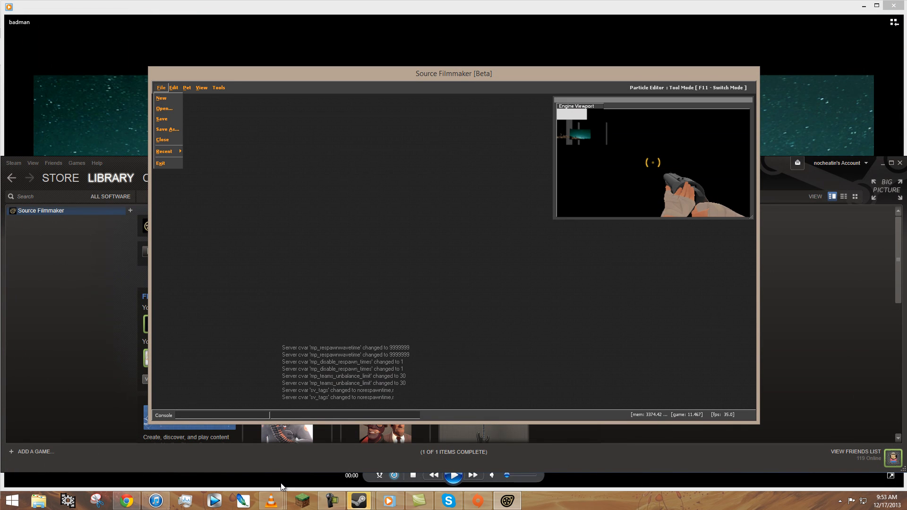
mouse_move(167, 151)
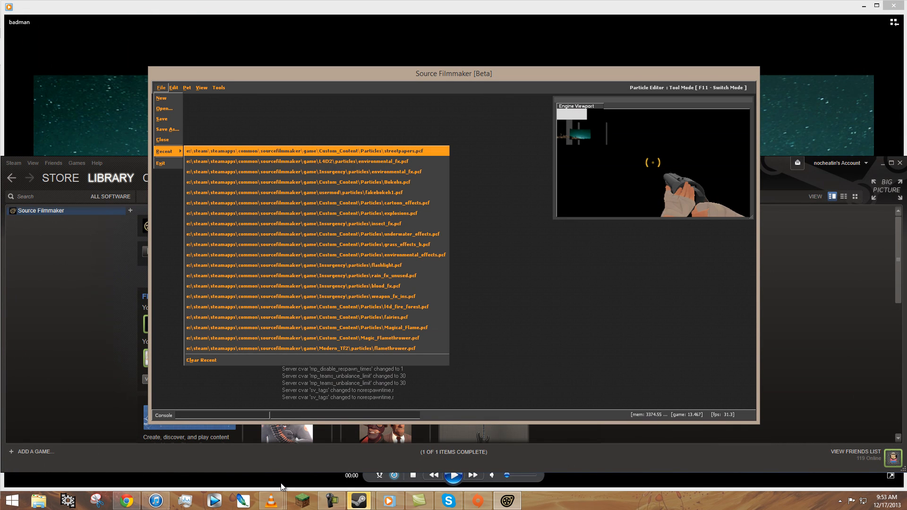
left_click(304, 151)
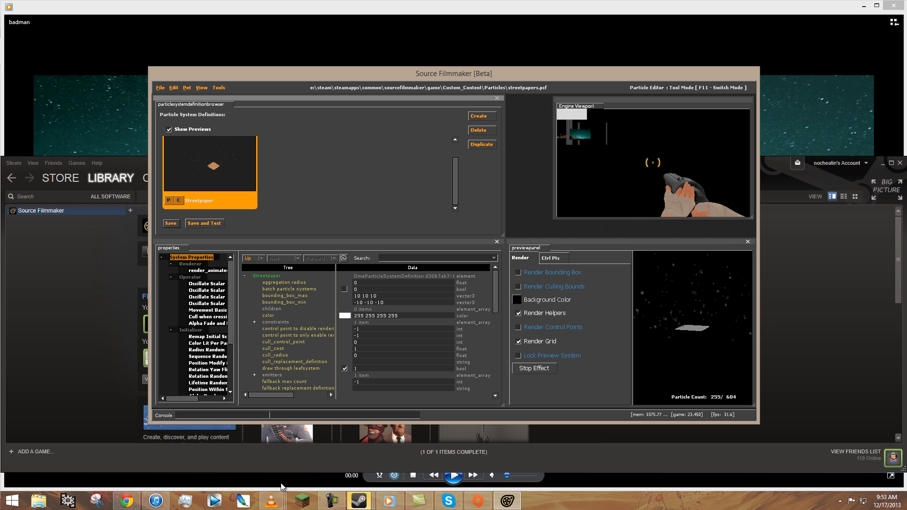
Duplicate the Streetpaper particle system definition as Streetpaper2 and save the file.
left_click(482, 145)
left_click(430, 250)
left_click_drag(430, 250, 418, 250)
key("BackSpace")
key("BackSpace")
type("2")
key("Return")
key("ctrl+s")
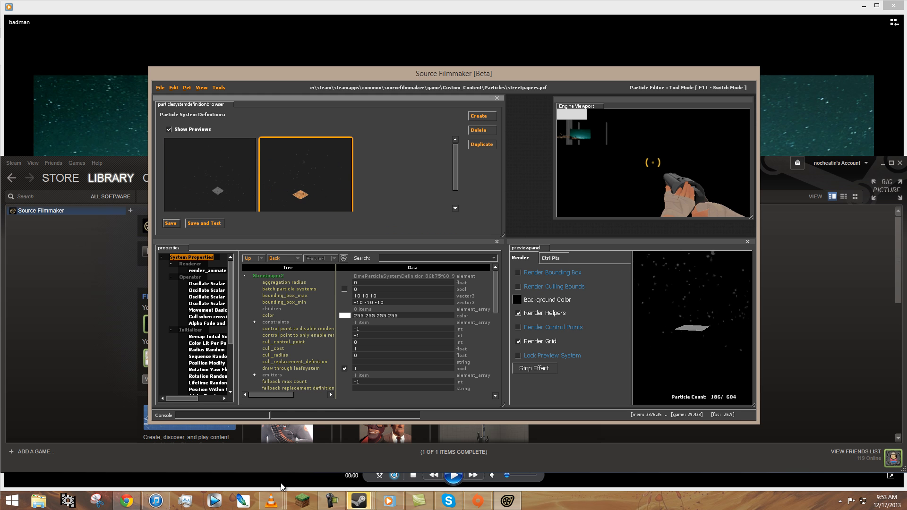
Set the amount of force of Streetpaper2's twist around axis force generator to -520 and save the file.
scroll(208, 331, "down", 4)
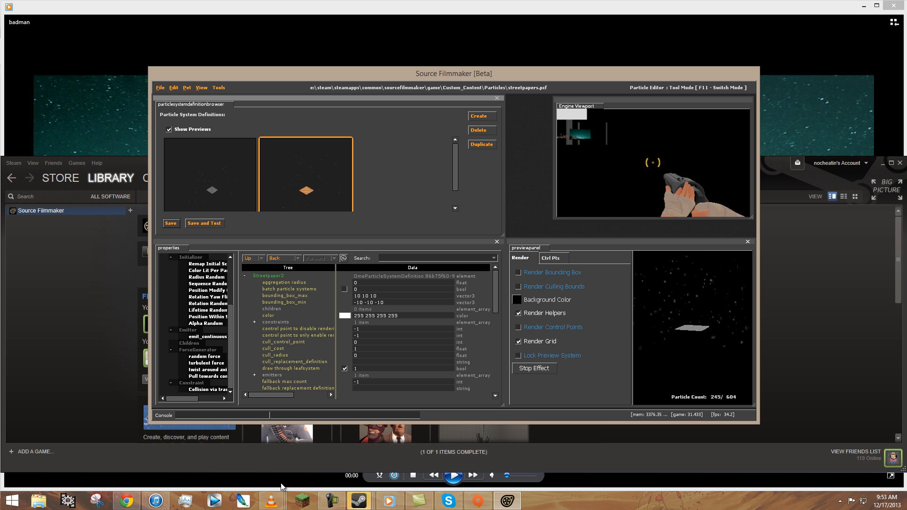
left_click(208, 377)
left_click(355, 289)
left_click_drag(282, 483, 281, 483)
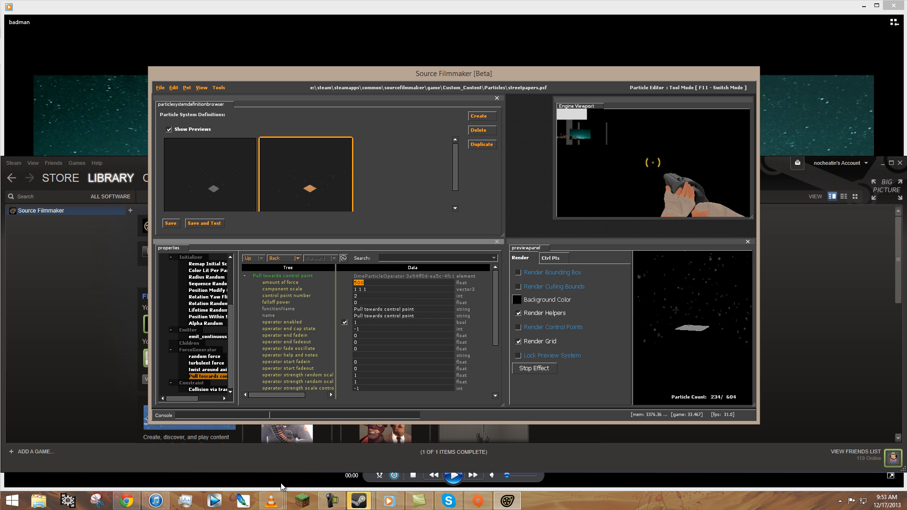
left_click(205, 357)
left_click(208, 370)
left_click(206, 364)
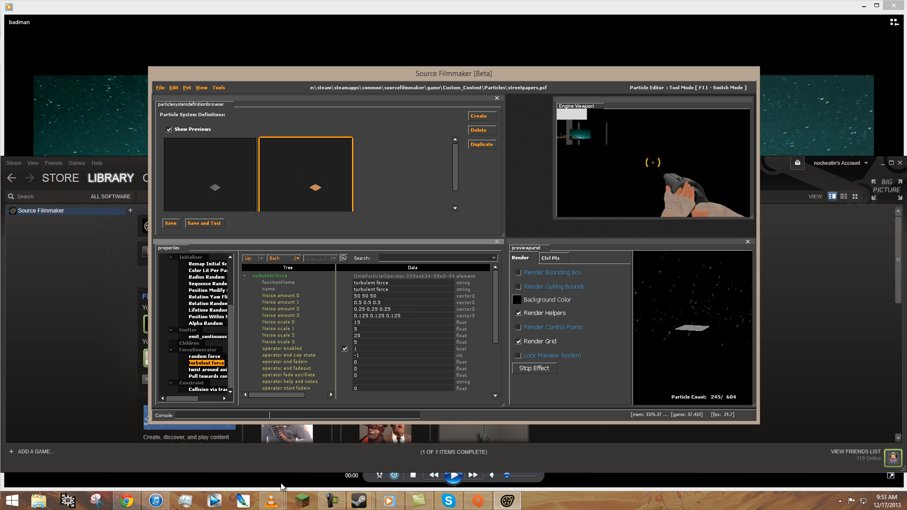
key("Down")
type("-520")
key("Return")
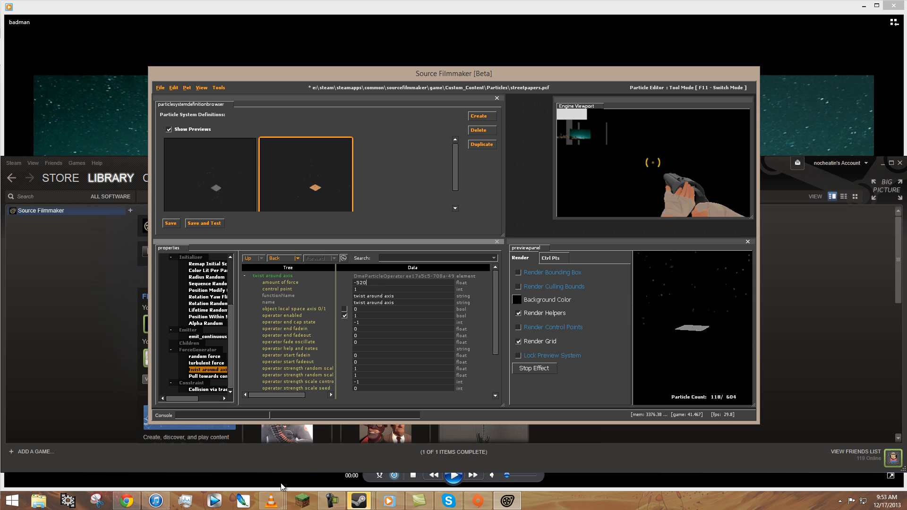
key("ctrl+z")
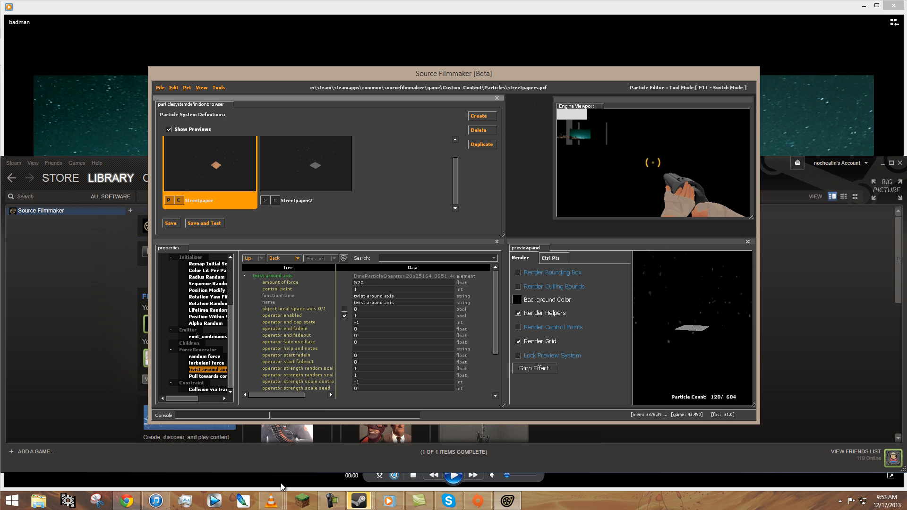
Add Streetpaper2 as a child of the Streetpaper particle system and check the combined effect in the preview.
right_click(188, 344)
left_click(203, 374)
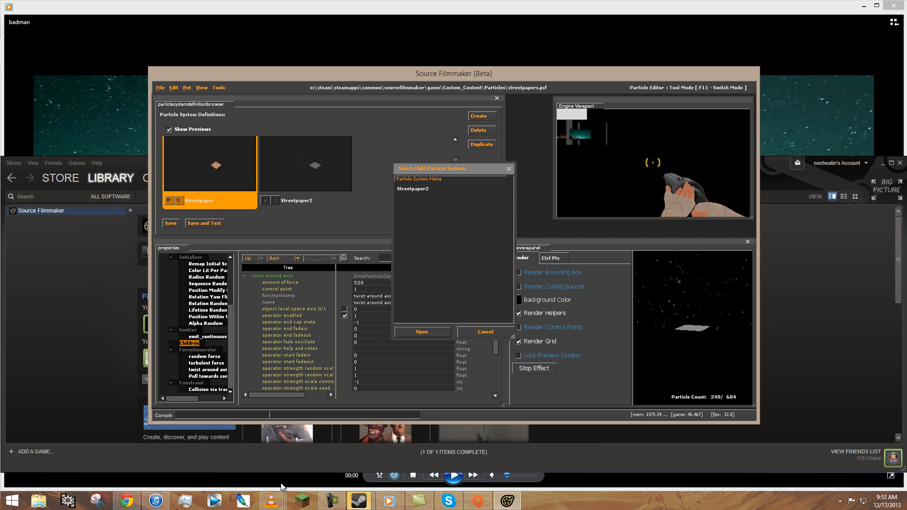
left_click(413, 188)
left_click(422, 332)
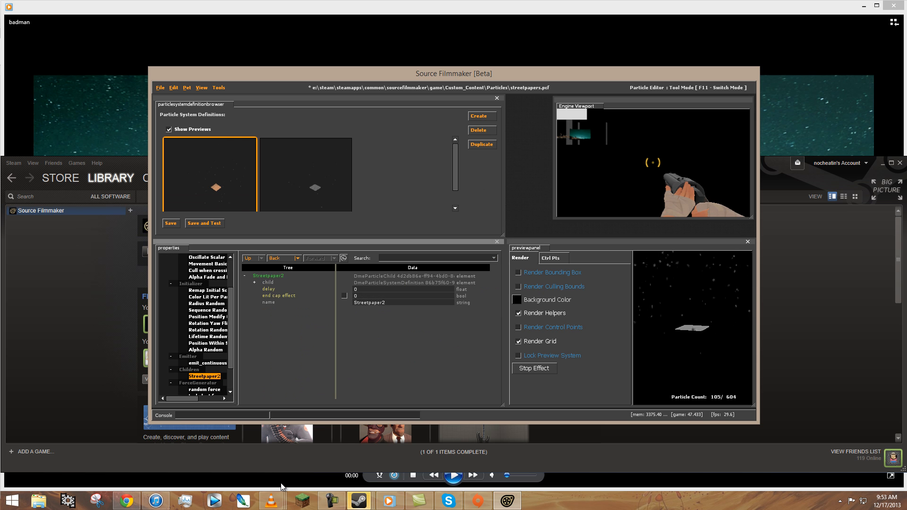
left_click_drag(693, 307, 701, 357)
Return from the particle editor to the film session and mute the timeline's sound.
left_click(219, 88)
left_click(228, 98)
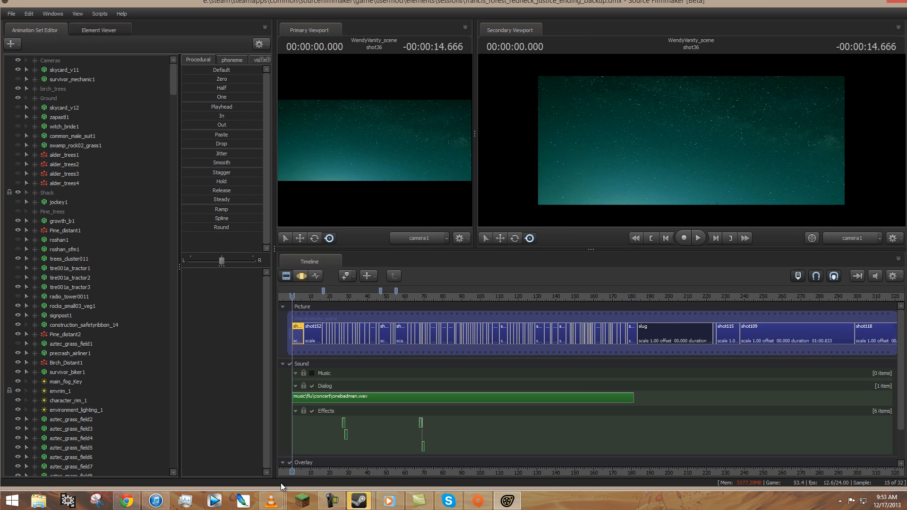
left_click(298, 297)
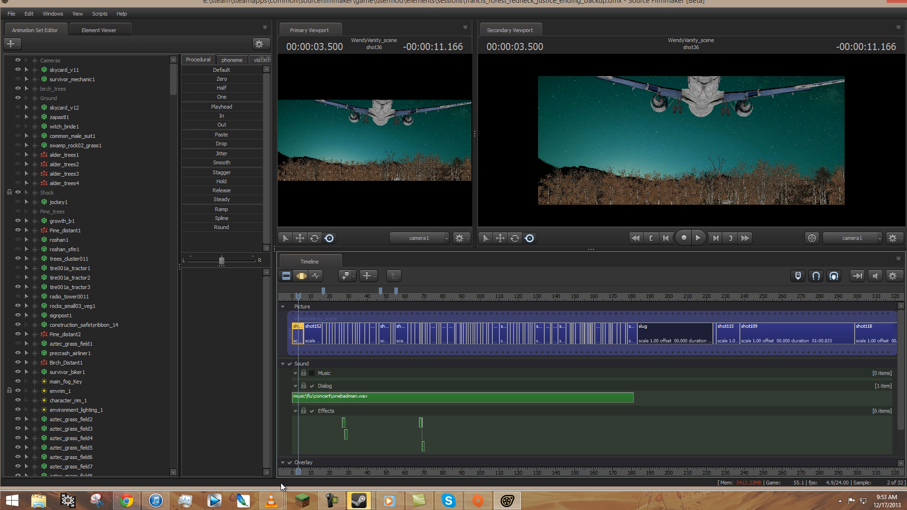
left_click(875, 276)
Turn off the drawing of tool object models in the secondary viewport.
right_click(637, 156)
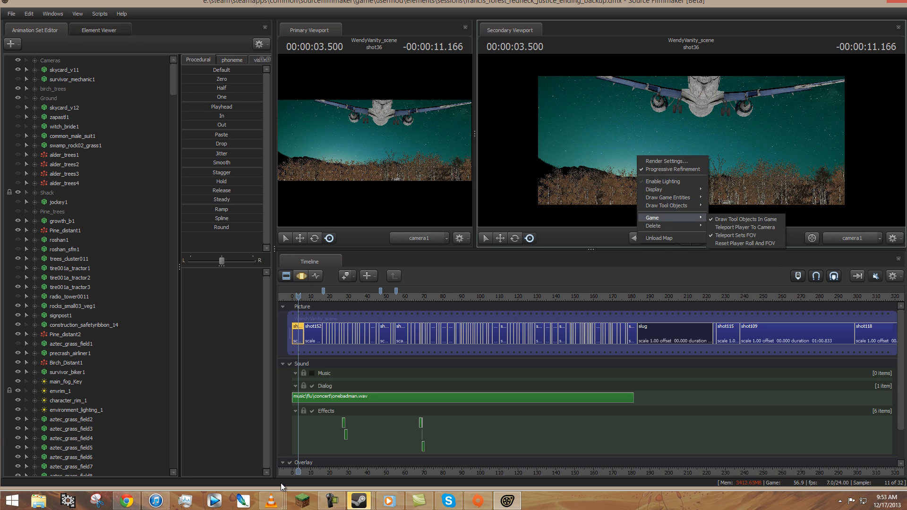
mouse_move(667, 205)
left_click(724, 223)
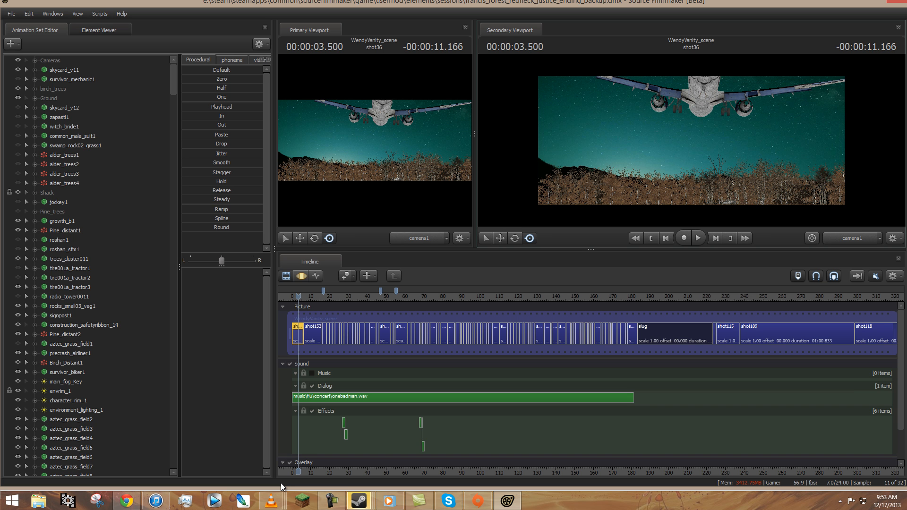
right_click(620, 163)
mouse_move(652, 211)
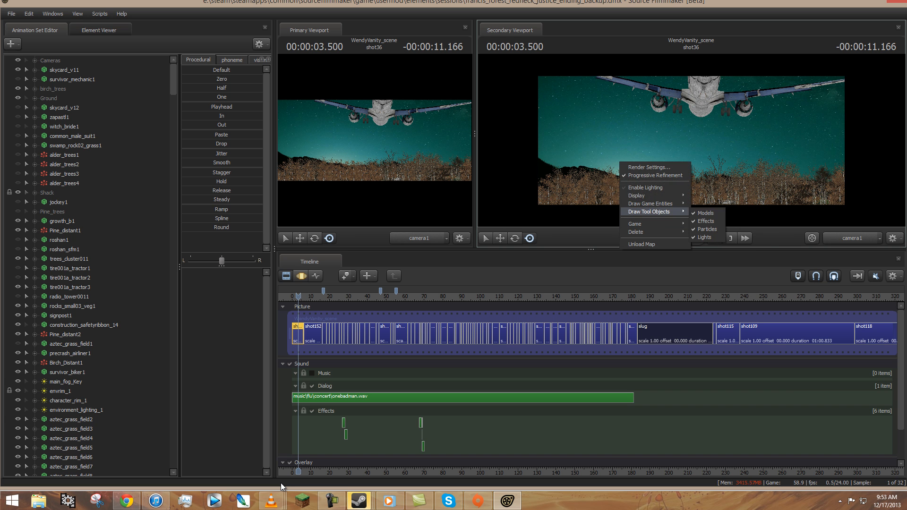
left_click(705, 213)
right_click(637, 169)
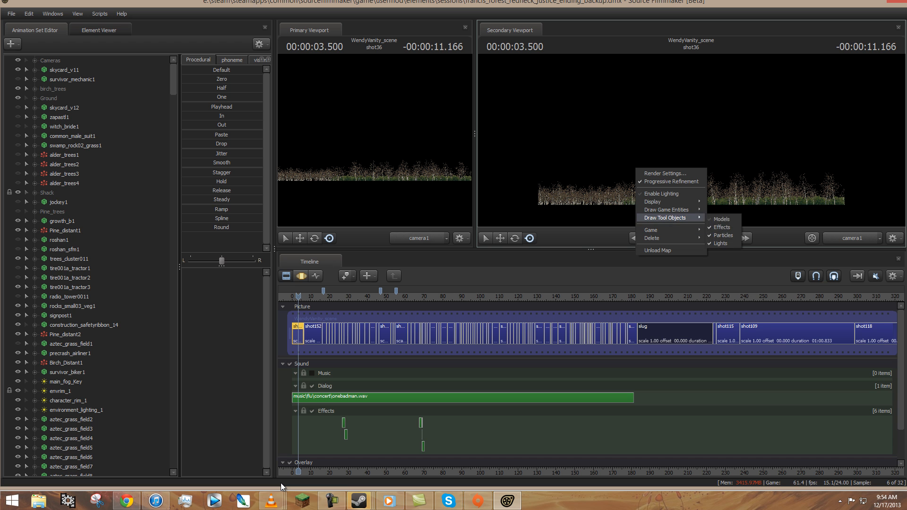
mouse_move(661, 202)
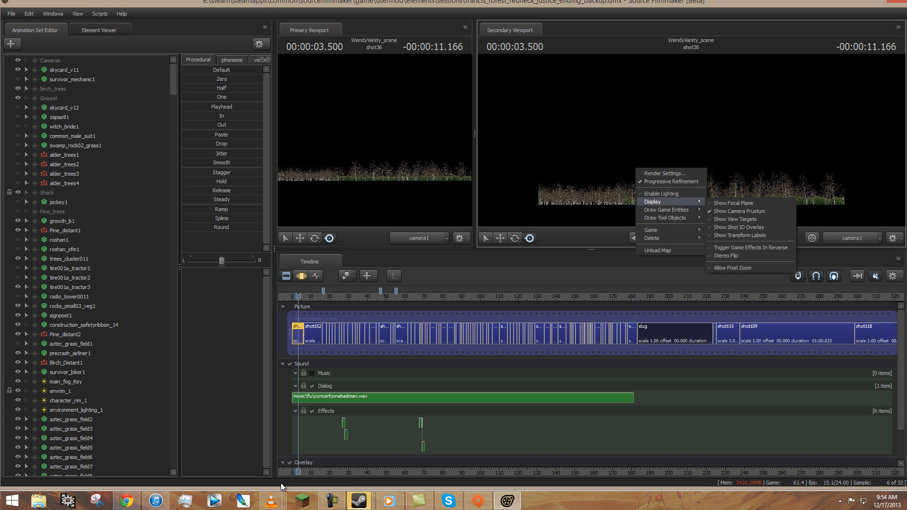
left_click(620, 217)
Move the playhead to 00:02:59.000 on the timeline and select the shot168 clip.
left_click_drag(618, 296, 629, 296)
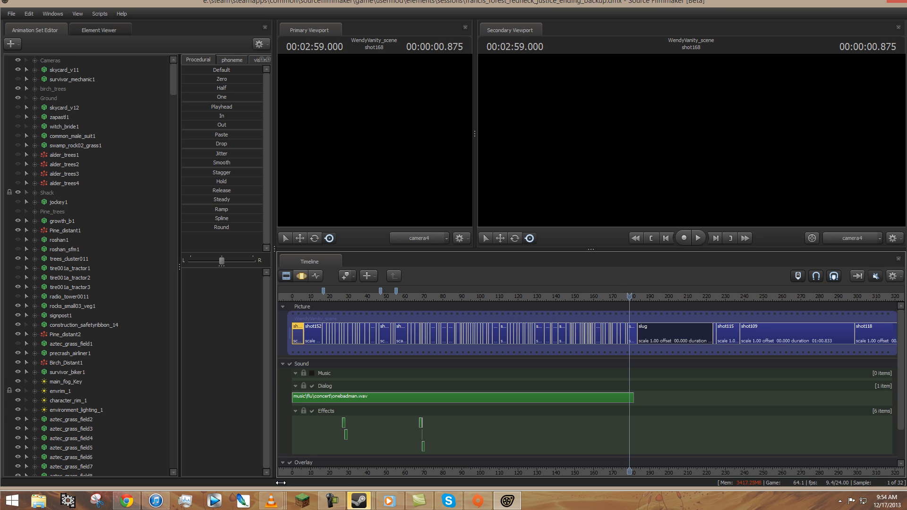
scroll(281, 483, "up", 6)
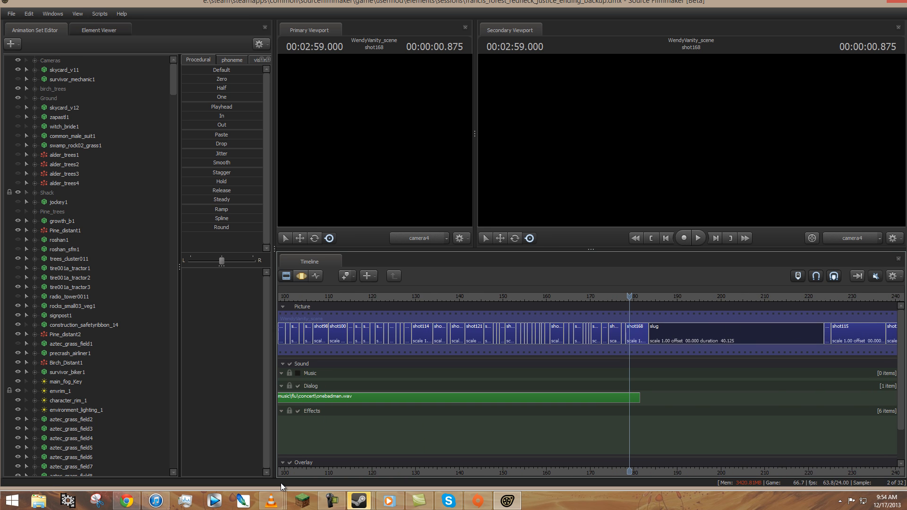
scroll(281, 484, "up", 1)
key("ctrl+a")
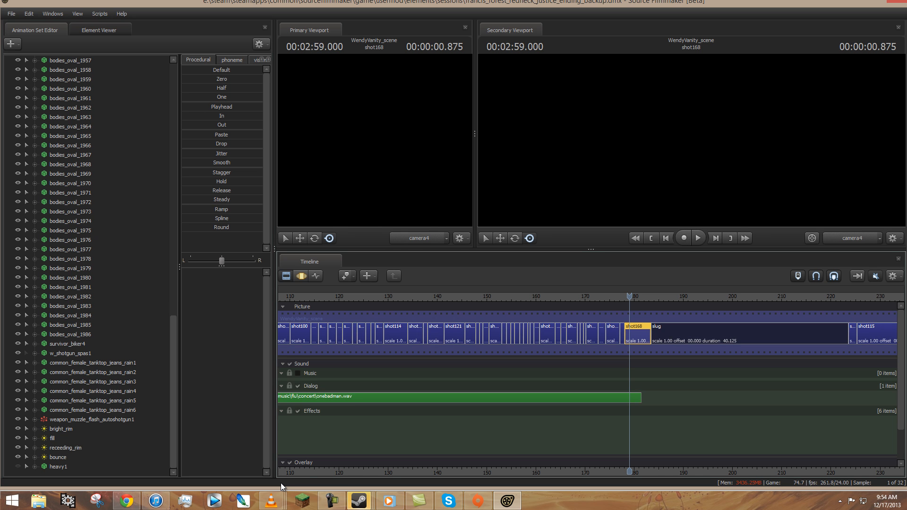
Create an animation set for a new particle system in shot168, choosing streetpapers.pcf as its definition file.
right_click(77, 473)
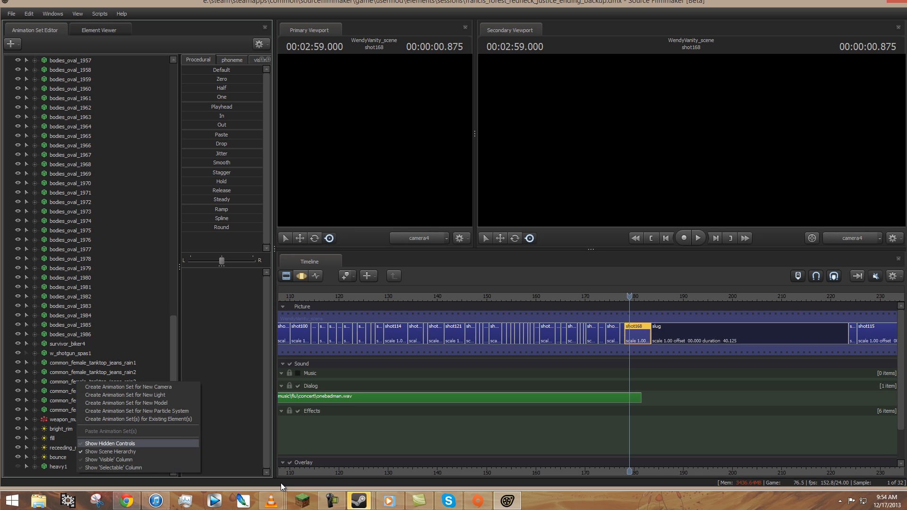
key("Return")
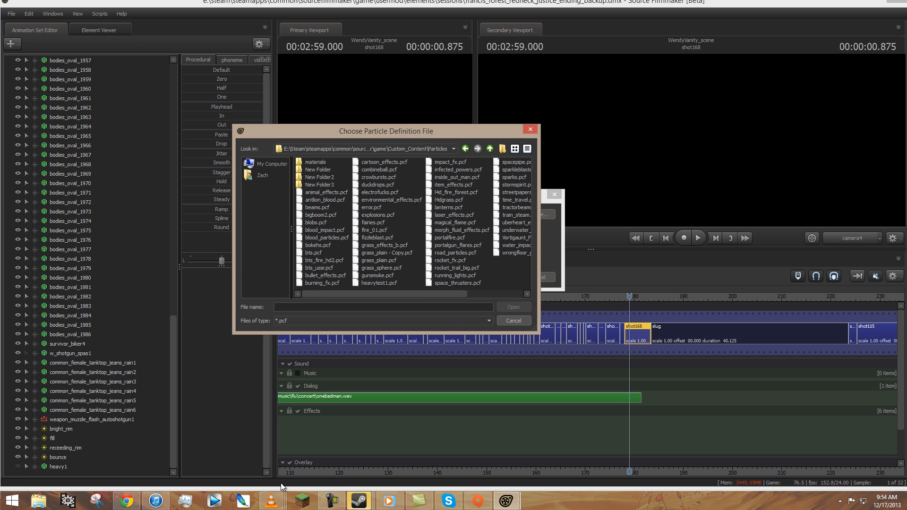
scroll(412, 222, "down", 2)
left_click(465, 192)
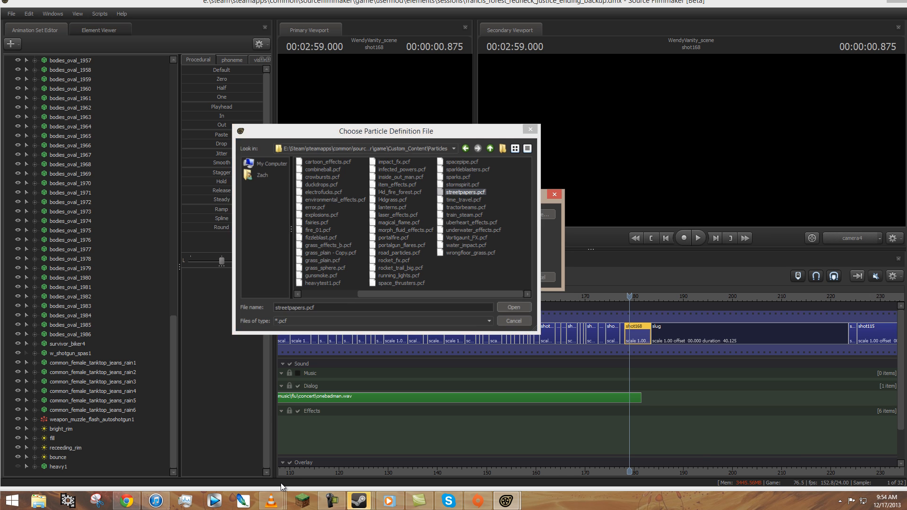
key("Return")
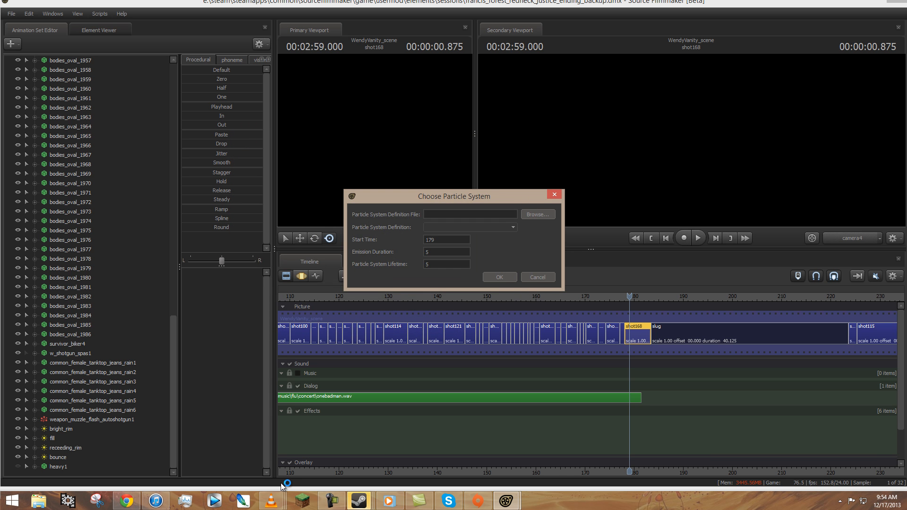